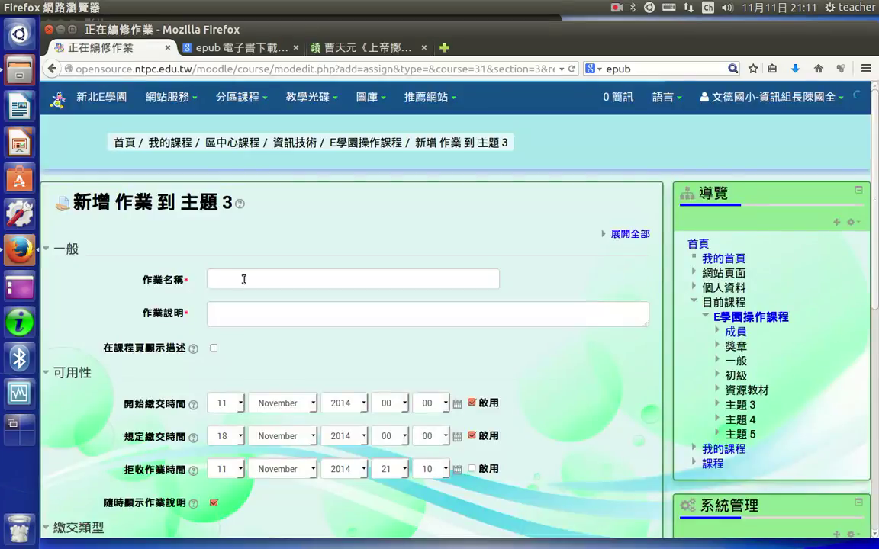
# Enter 作業1 as the name of the new assignment.
pyautogui.click(229, 278)
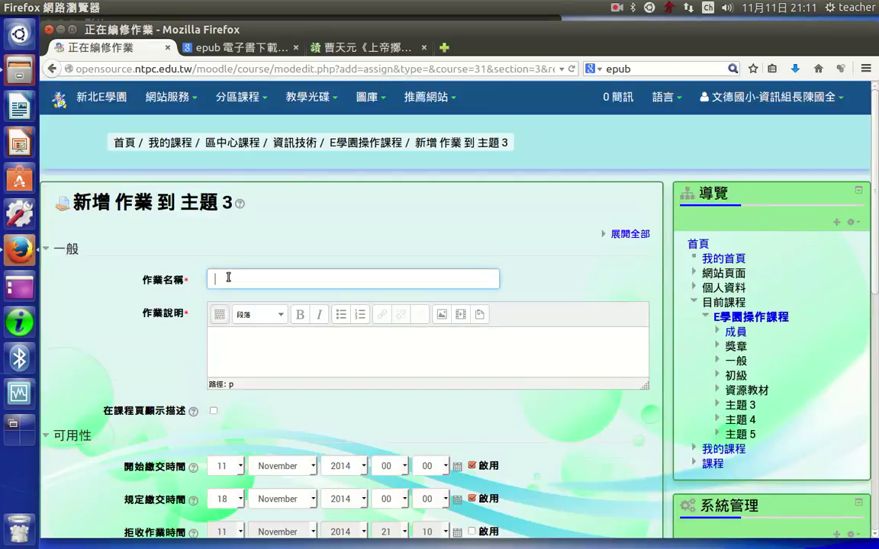
pyautogui.write('oo')
pyautogui.press('BackSpace')
pyautogui.press('BackSpace')
pyautogui.hotkey('ctrl', 'space')
pyautogui.write('ohs ttd')
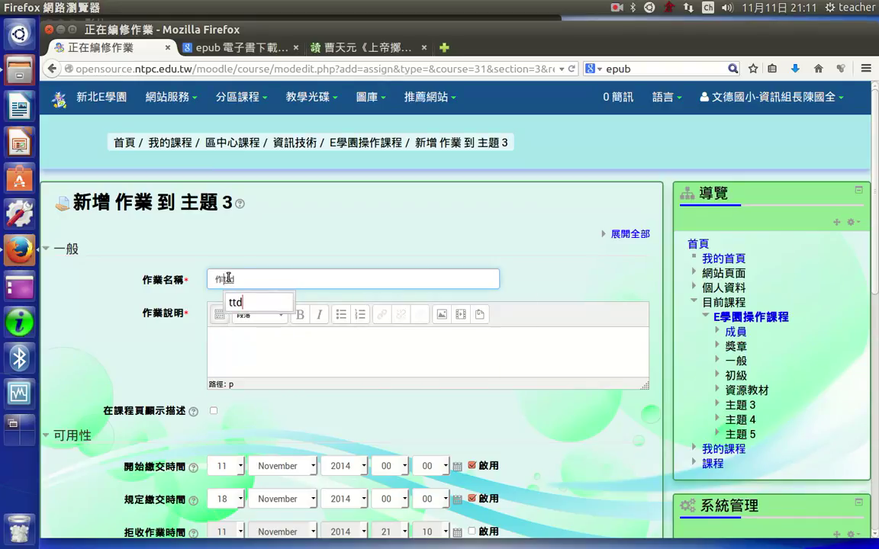
pyautogui.press('BackSpace')
pyautogui.press('BackSpace')
pyautogui.write('ct41')
# Copy the assignment name into the assignment description (作業說明).
pyautogui.moveTo(314, 275); pyautogui.dragTo(94, 261)
pyautogui.hotkey('ctrl', 'c')
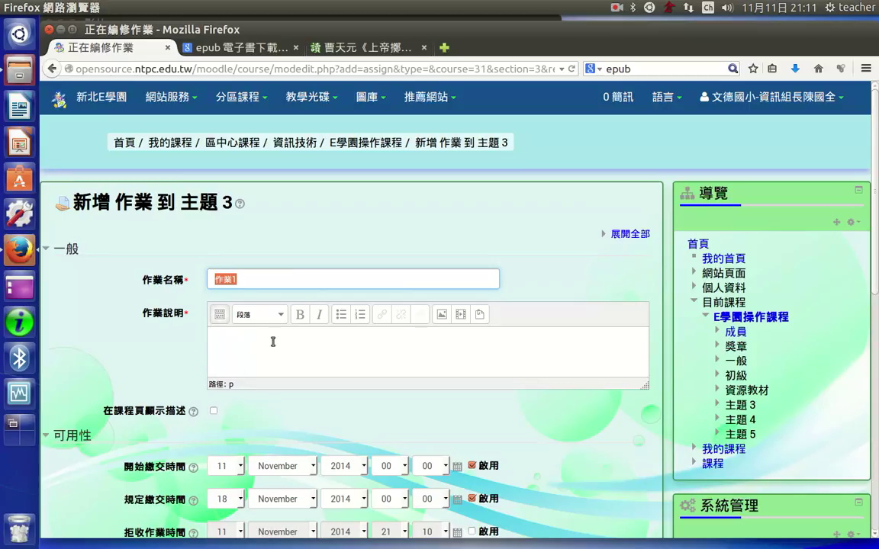
pyautogui.click(269, 351)
pyautogui.hotkey('ctrl', 'v')
# Enable online text (線上文字) as an additional submission type for the assignment.
pyautogui.scroll(-3, 271, 353)
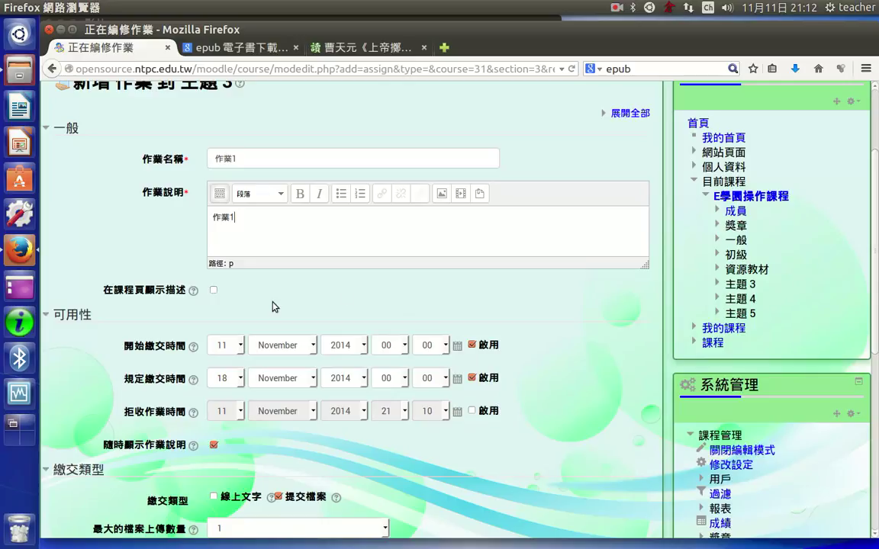
pyautogui.scroll(-3, 477, 428)
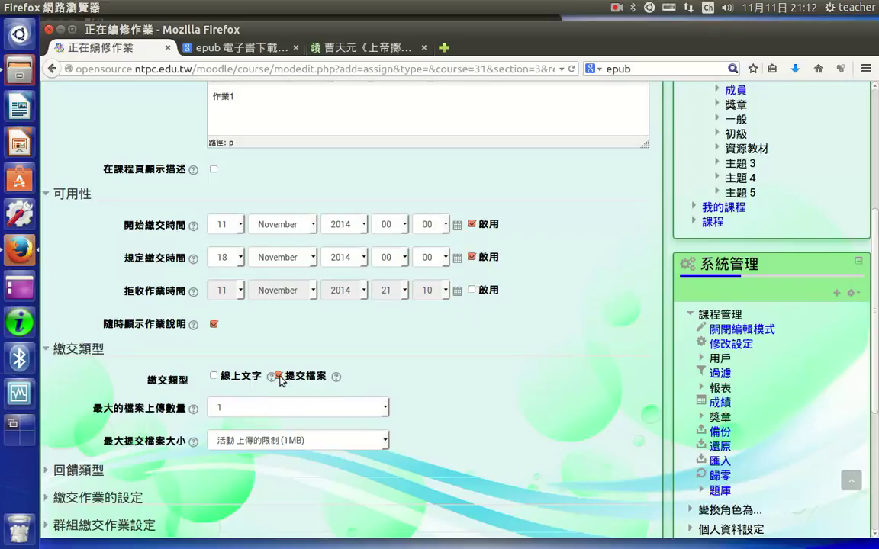
pyautogui.click(214, 375)
# Review the available choices for the maximum number of uploaded files and the maximum submission size.
pyautogui.click(385, 409)
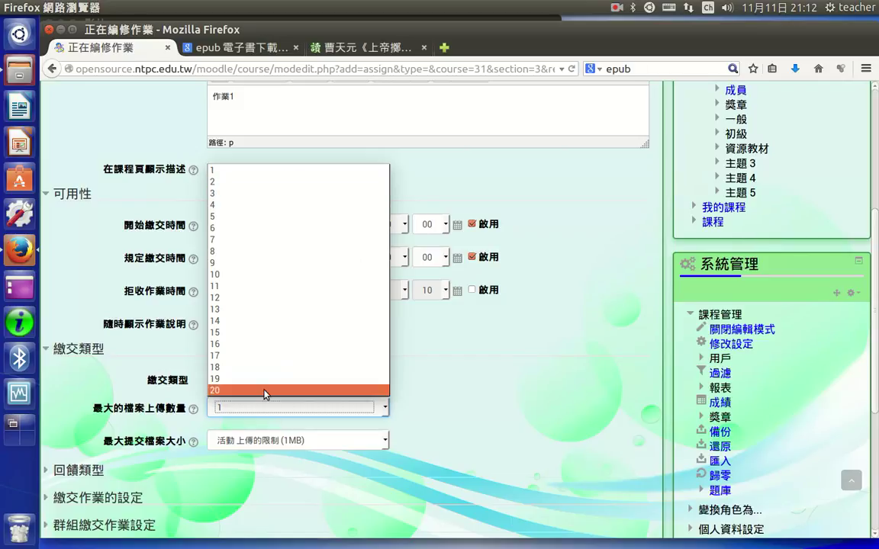
pyautogui.click(471, 399)
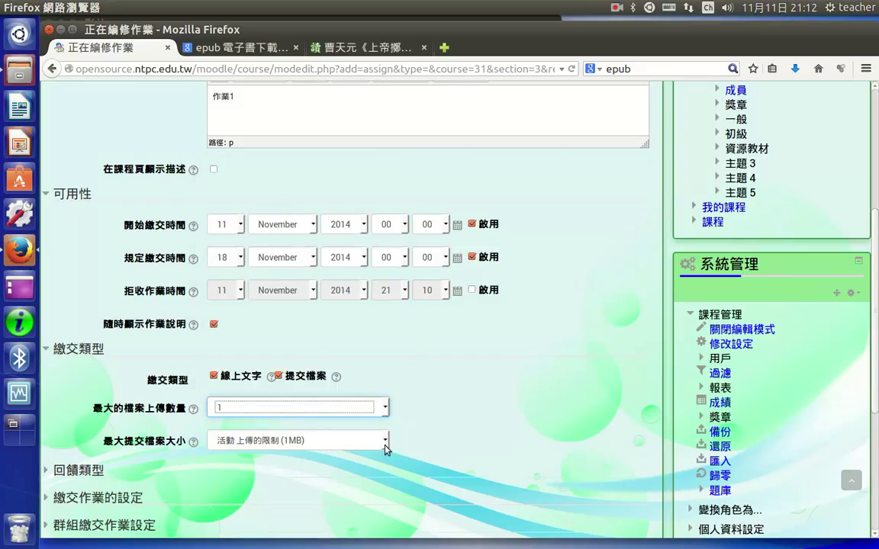
pyautogui.click(386, 442)
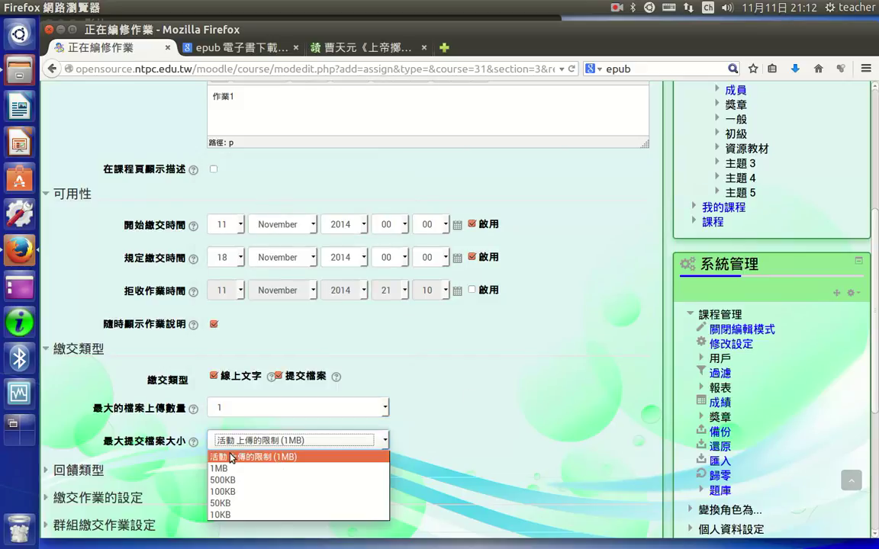
pyautogui.click(304, 445)
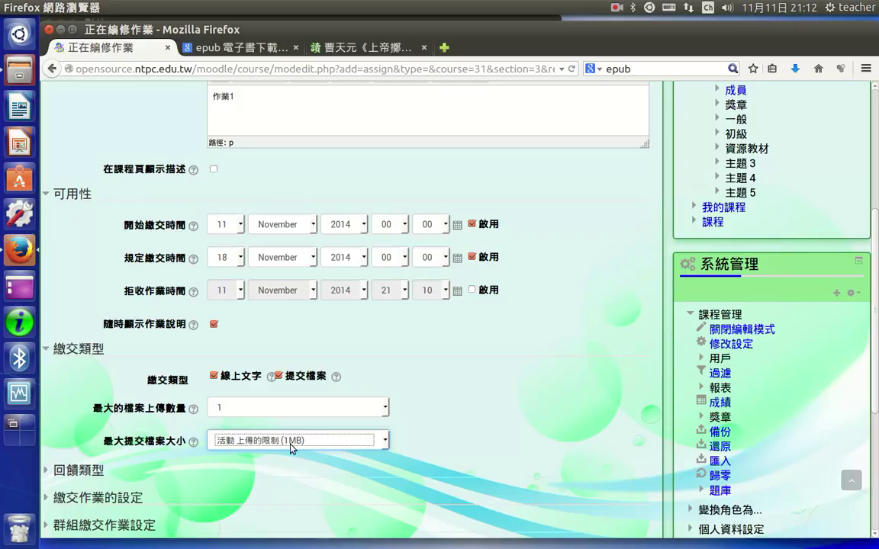
pyautogui.click(385, 442)
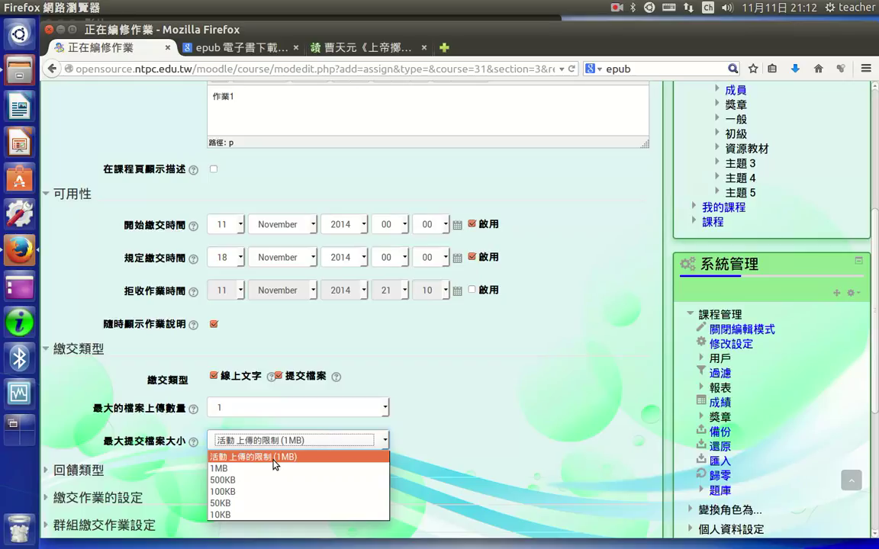
pyautogui.click(473, 440)
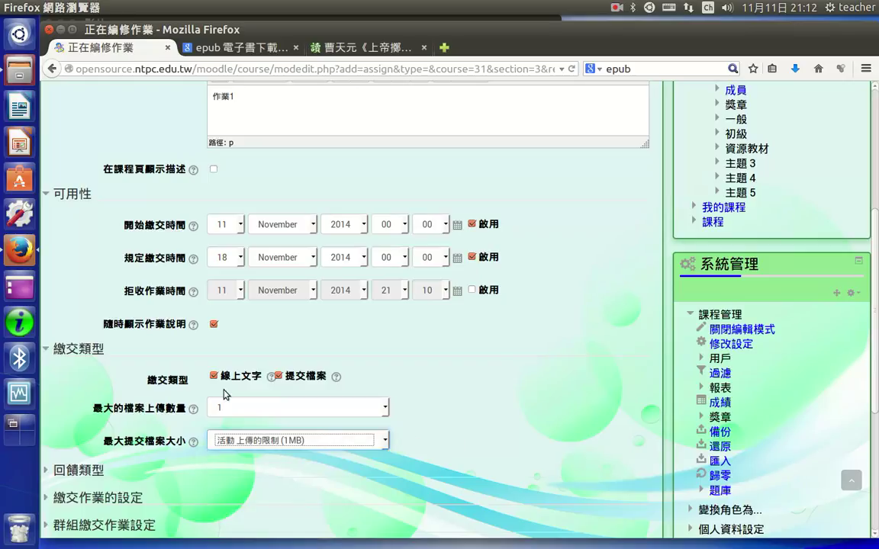
pyautogui.scroll(-2, 496, 395)
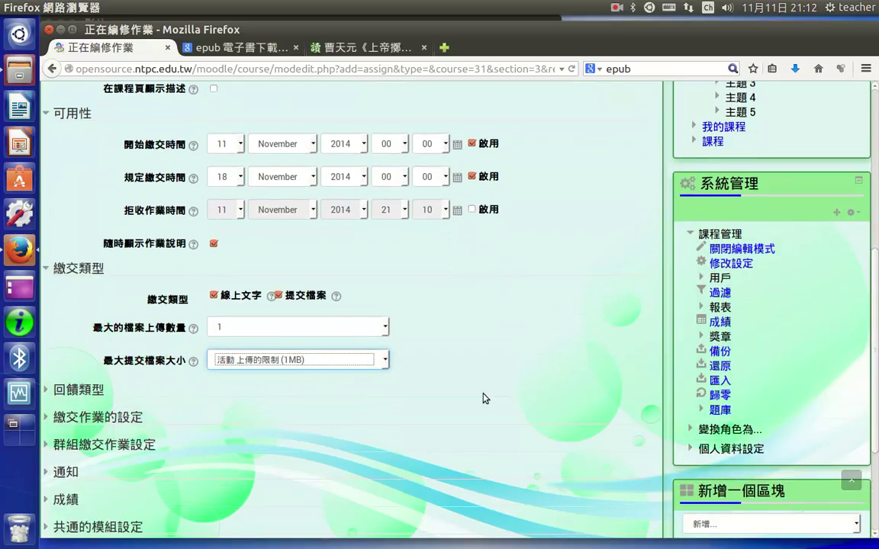
pyautogui.click(385, 327)
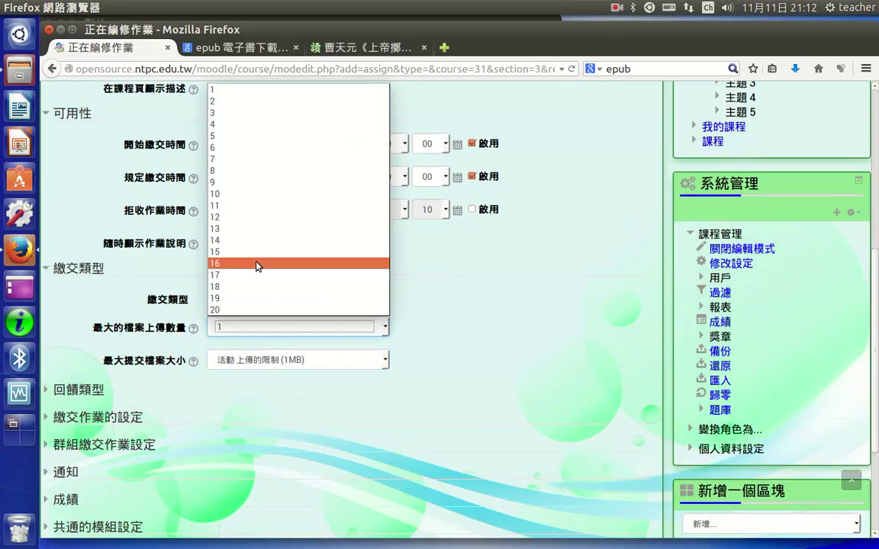
pyautogui.click(525, 316)
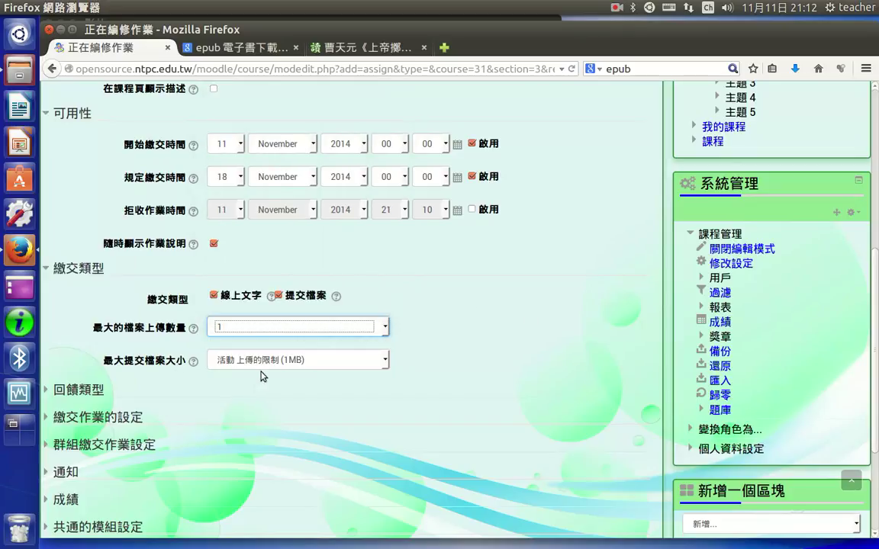
# Expand the feedback types (回饋類型) and submission settings (繳交作業的設定) sections and review their options.
pyautogui.click(52, 391)
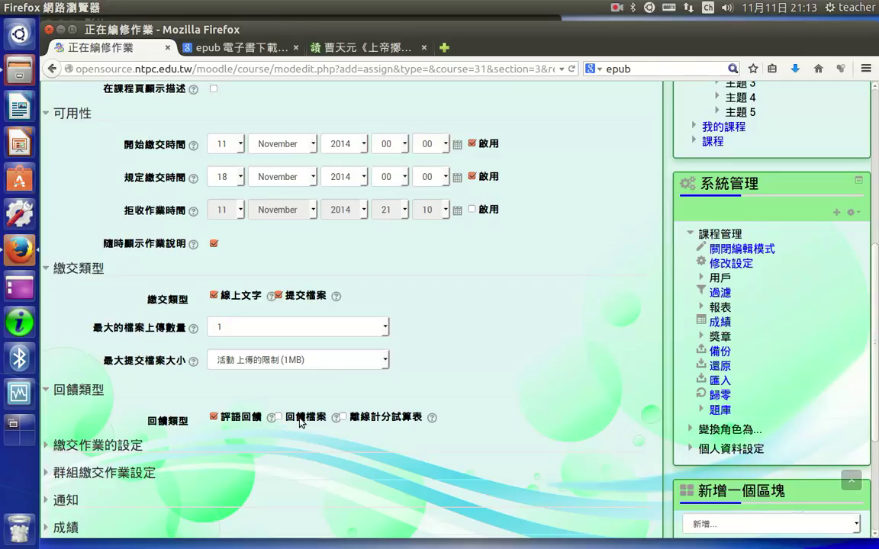
pyautogui.scroll(-3, 343, 356)
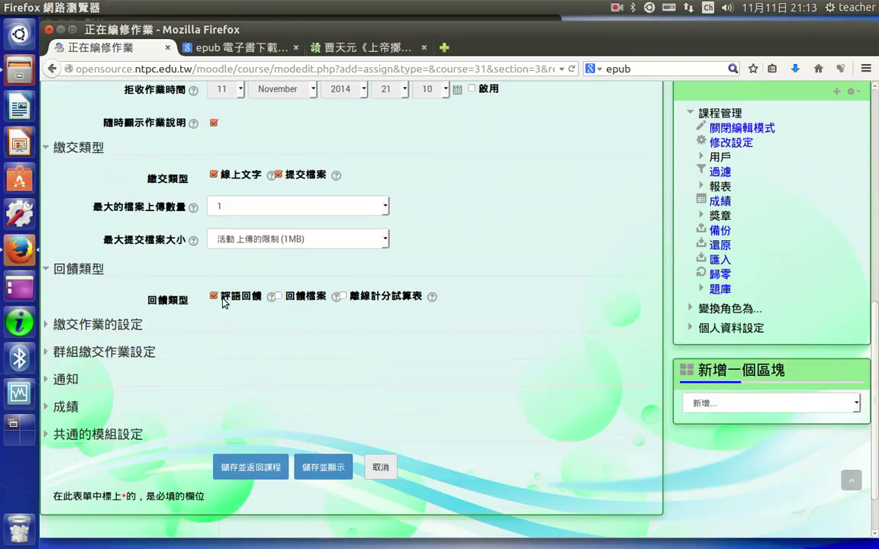
pyautogui.click(51, 327)
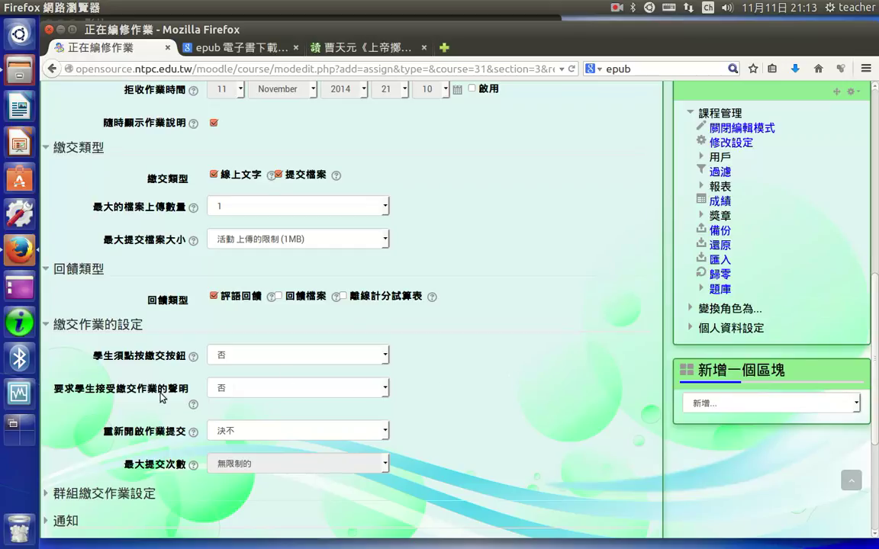
pyautogui.scroll(-1, 244, 386)
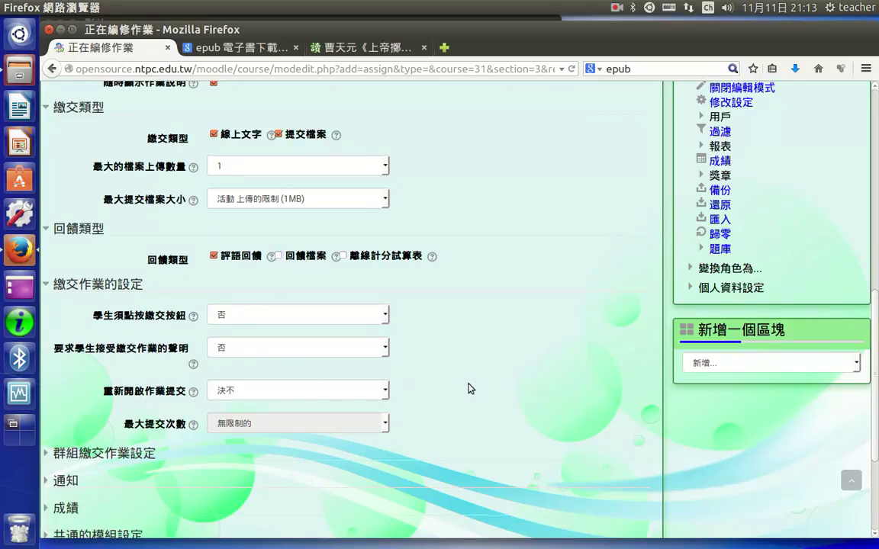
# Expand the group submission settings (群組繳交作業設定) and notifications (通知) sections and review their options.
pyautogui.scroll(-2, 470, 389)
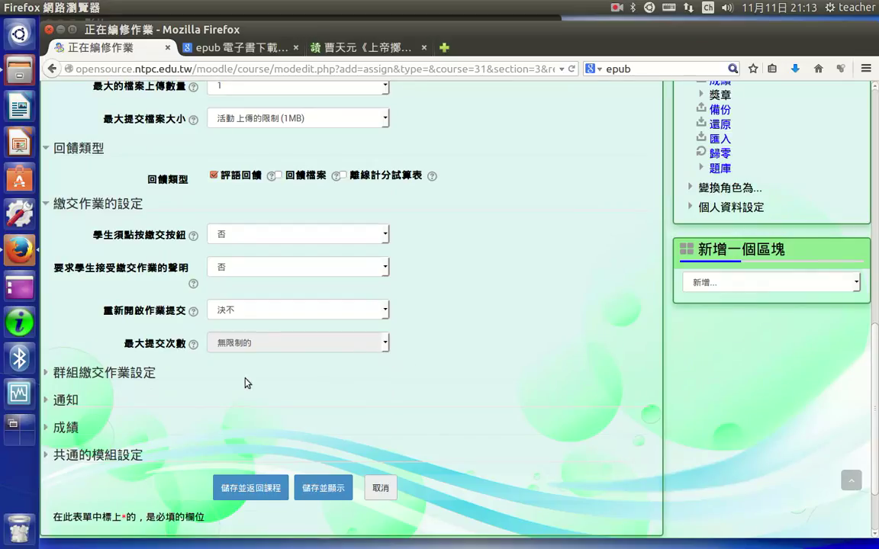
pyautogui.click(77, 379)
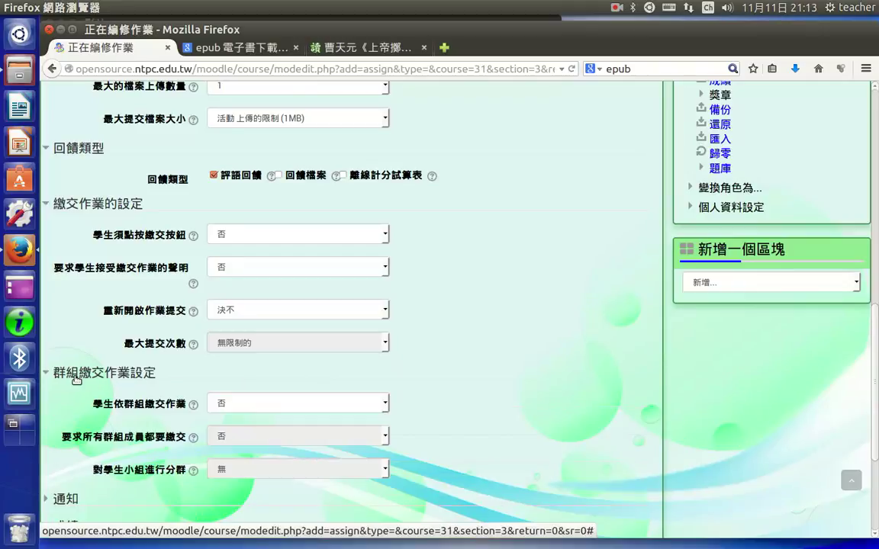
pyautogui.scroll(-3, 465, 408)
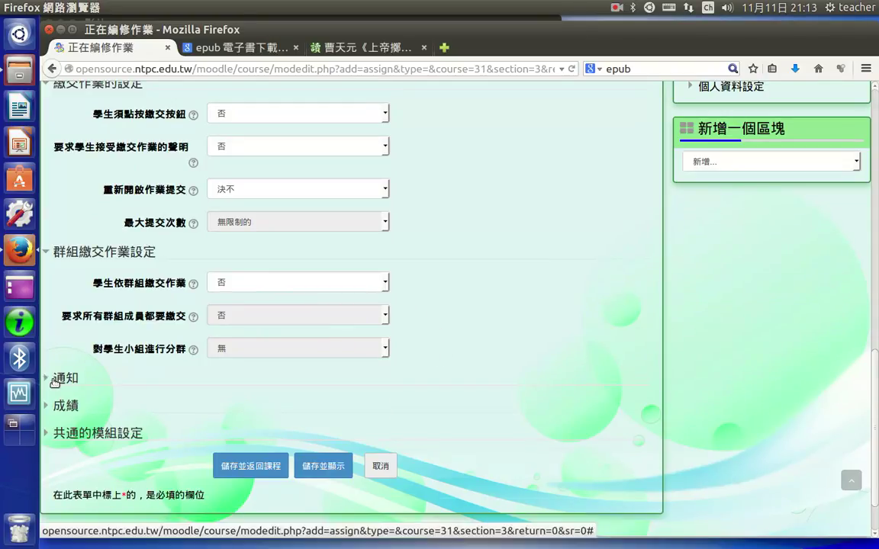
pyautogui.click(55, 382)
pyautogui.scroll(-2, 142, 385)
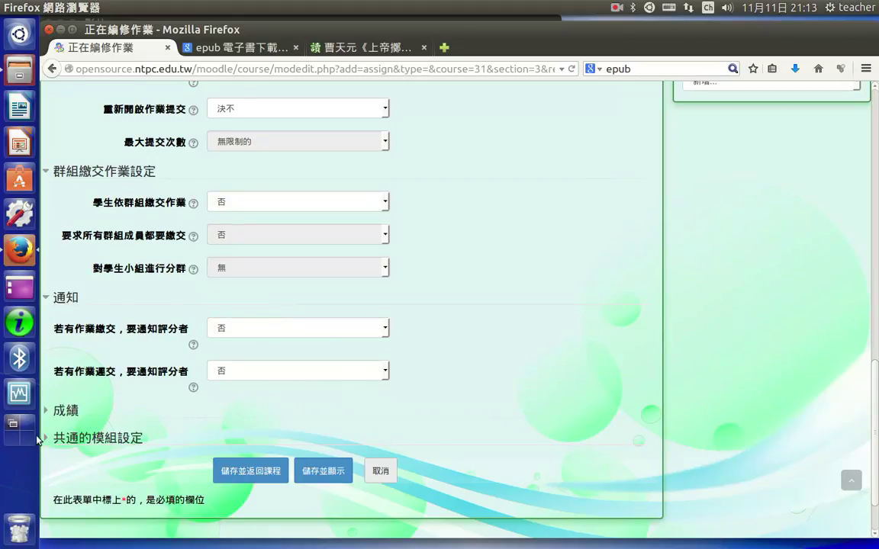
# Expand the grade (成績) and common module settings (共通的模組設定) sections and review their options.
pyautogui.click(48, 410)
pyautogui.scroll(-2, 290, 389)
pyautogui.scroll(-1, 303, 397)
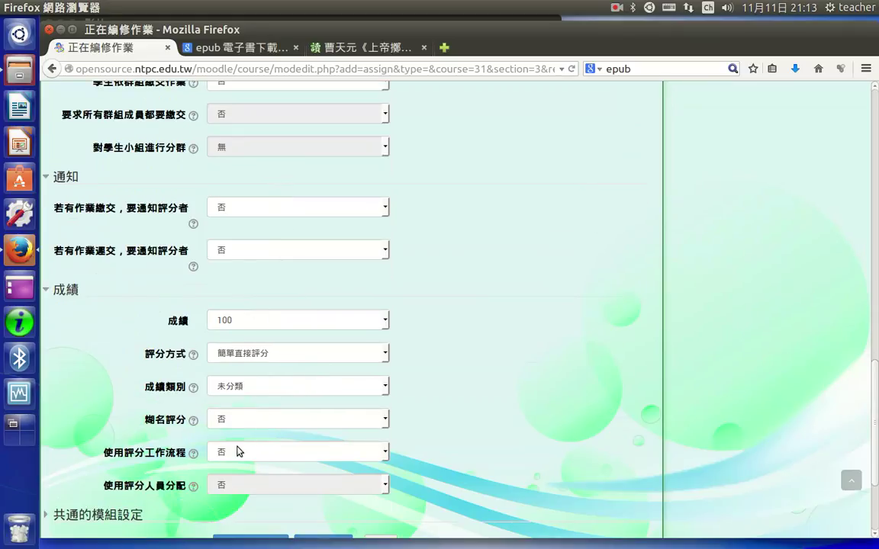
pyautogui.scroll(-2, 157, 427)
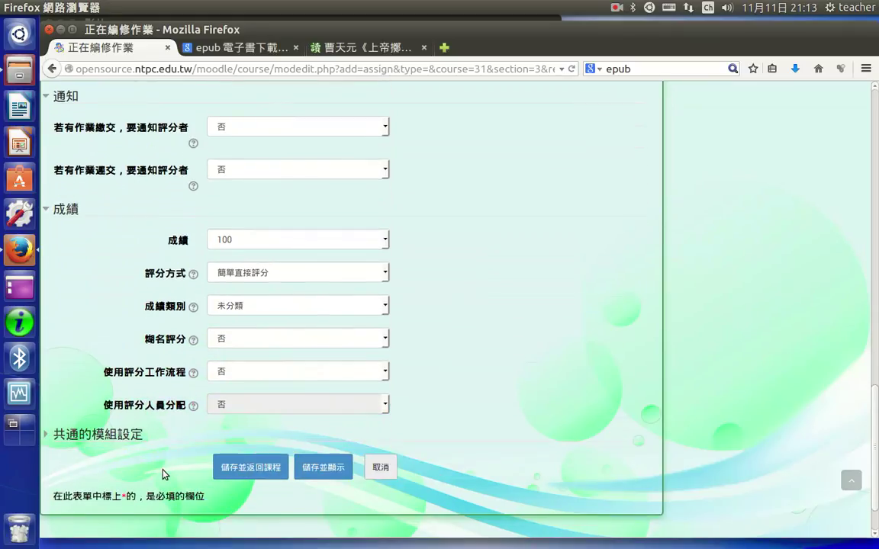
pyautogui.click(73, 437)
pyautogui.scroll(-3, 173, 434)
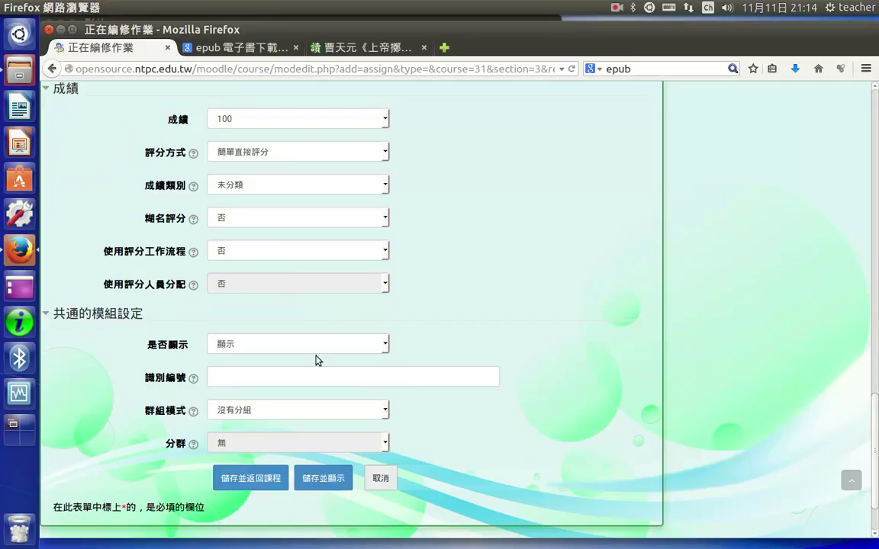
# Save the assignment and return to the course page.
pyautogui.click(260, 480)
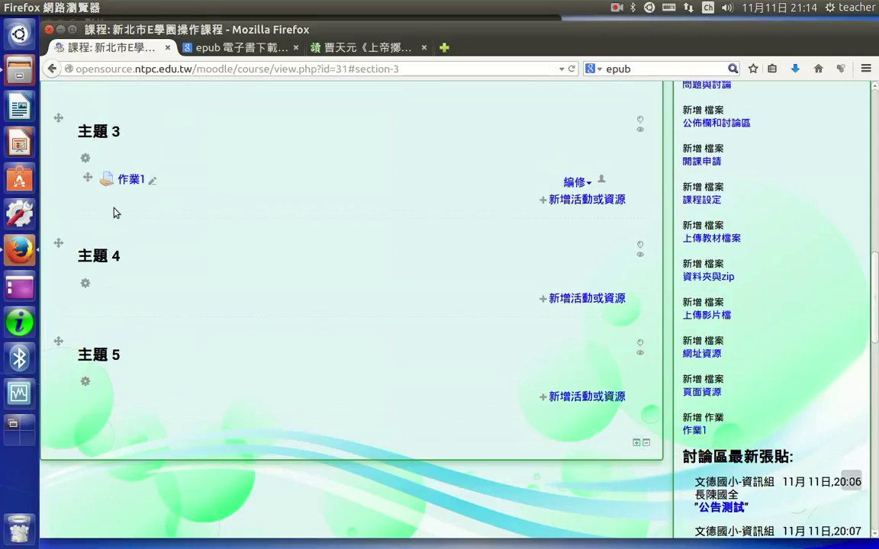
pyautogui.scroll(3, 243, 261)
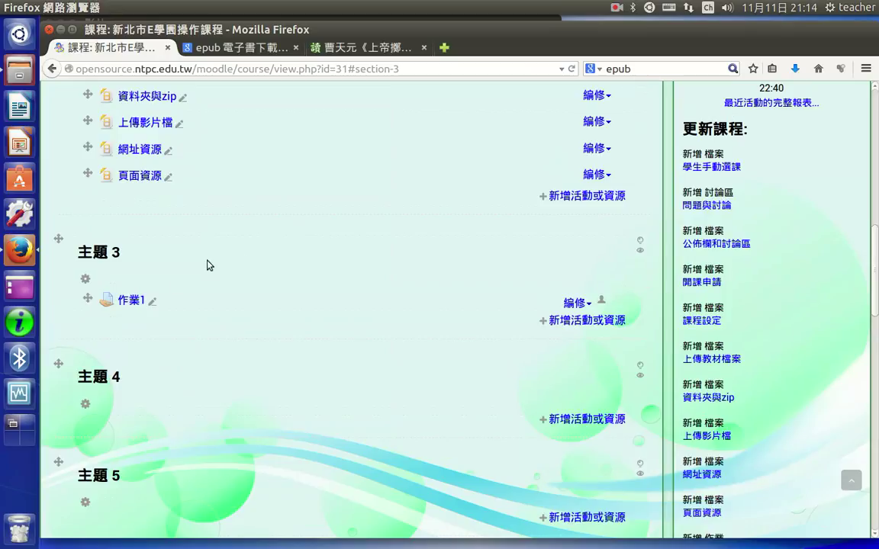
# Switch the course role to student (學生) to preview the course.
pyautogui.scroll(-7, 745, 338)
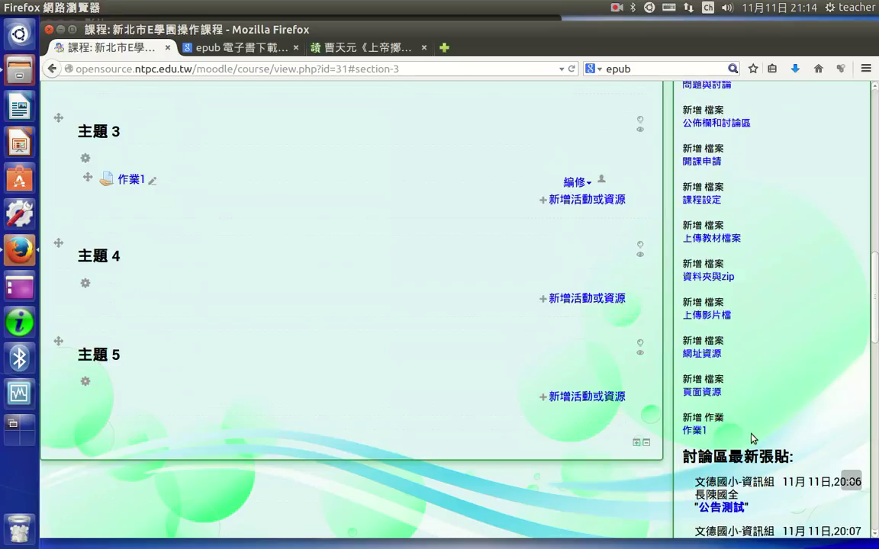
pyautogui.scroll(-13, 728, 398)
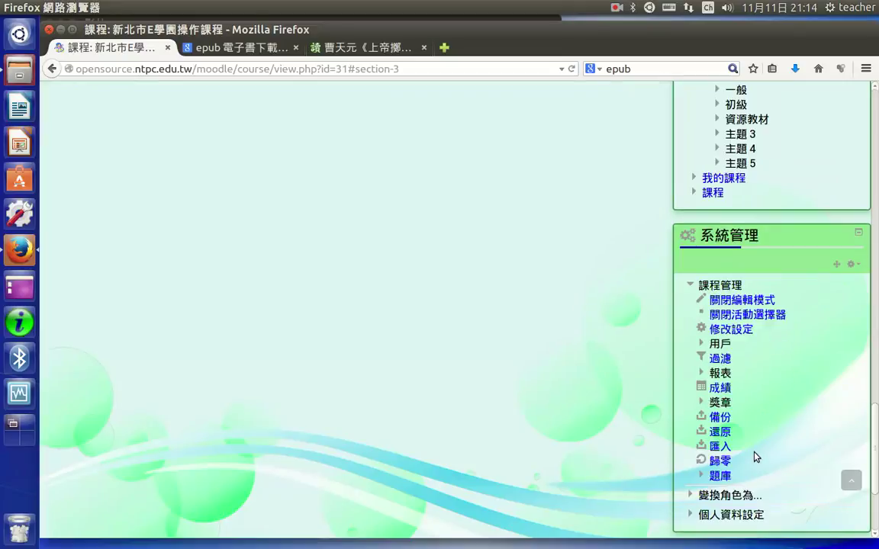
pyautogui.click(730, 495)
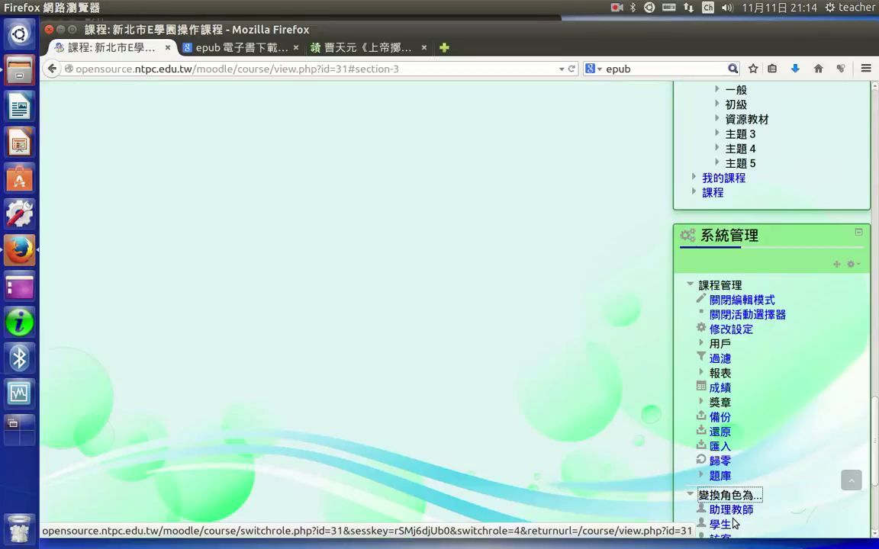
pyautogui.click(725, 525)
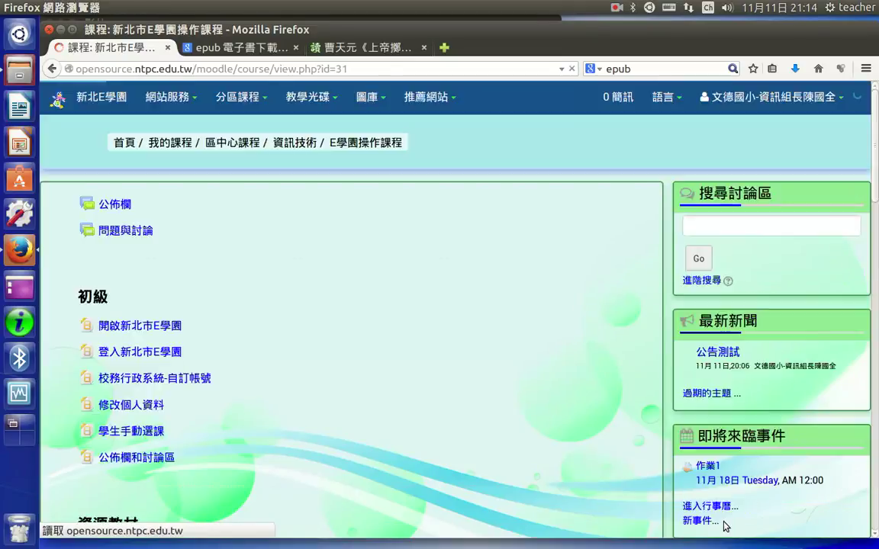
# Open 作業1 under 主題 3, view its submission form as a student, and cancel the submission.
pyautogui.scroll(-10, 174, 467)
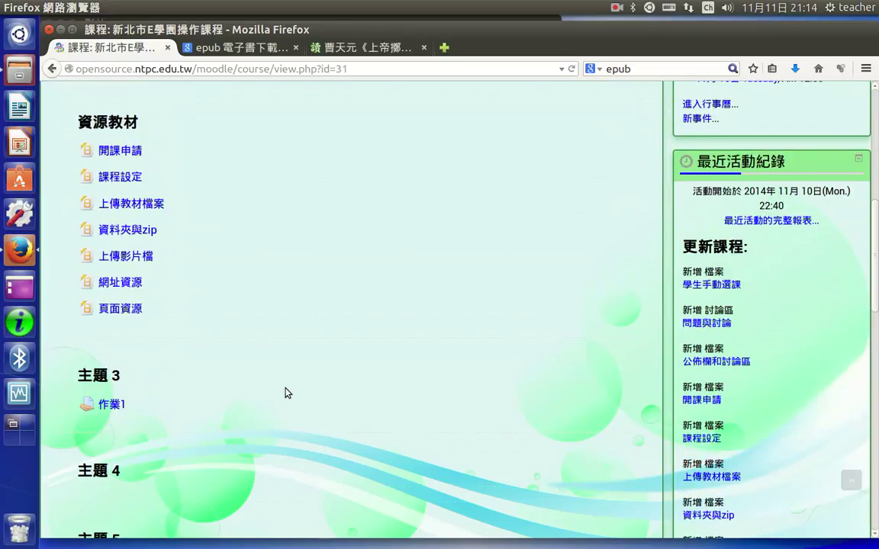
pyautogui.click(109, 285)
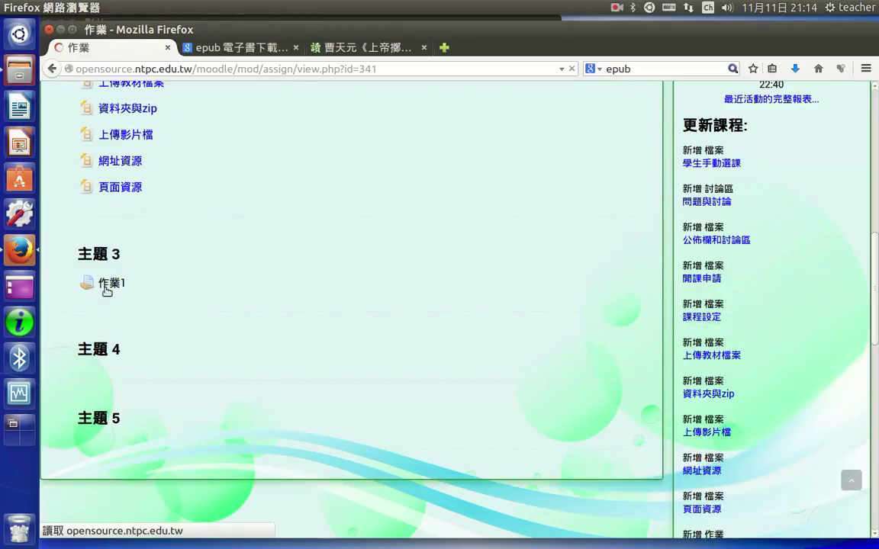
pyautogui.click(347, 416)
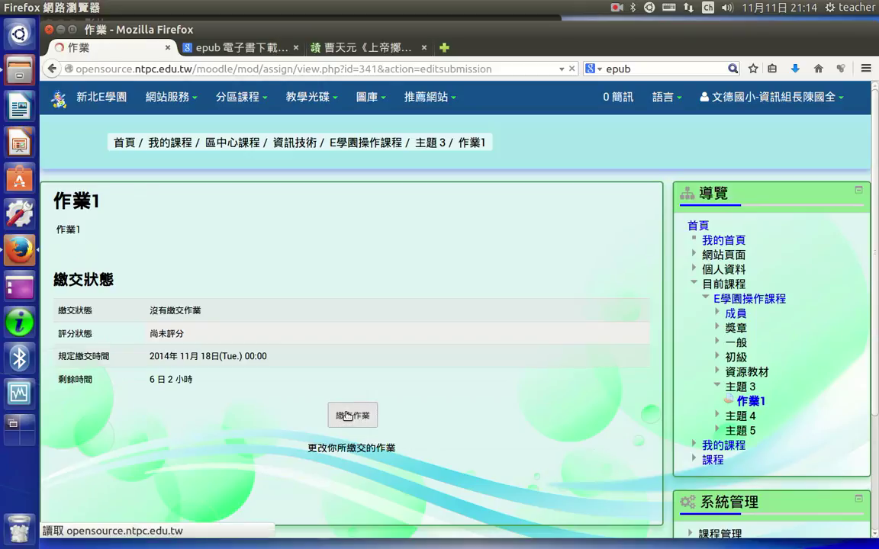
pyautogui.scroll(-3, 397, 383)
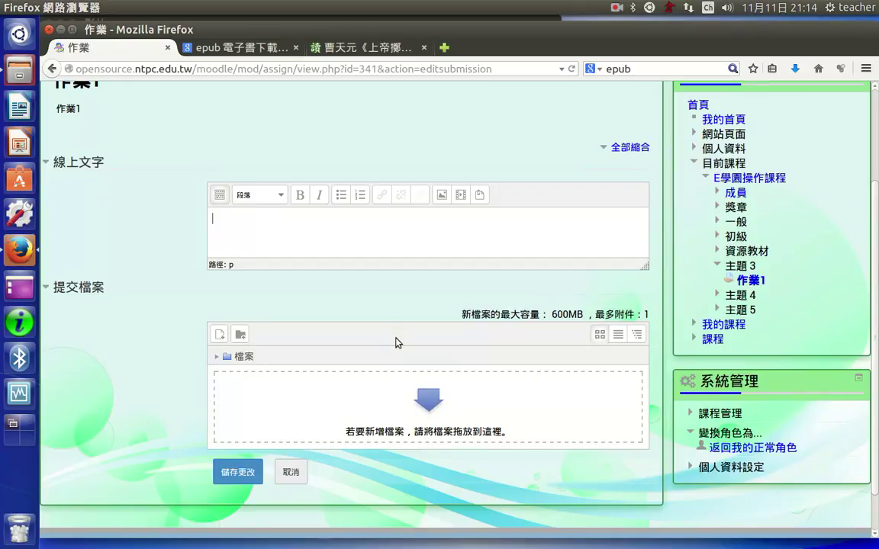
pyautogui.click(288, 471)
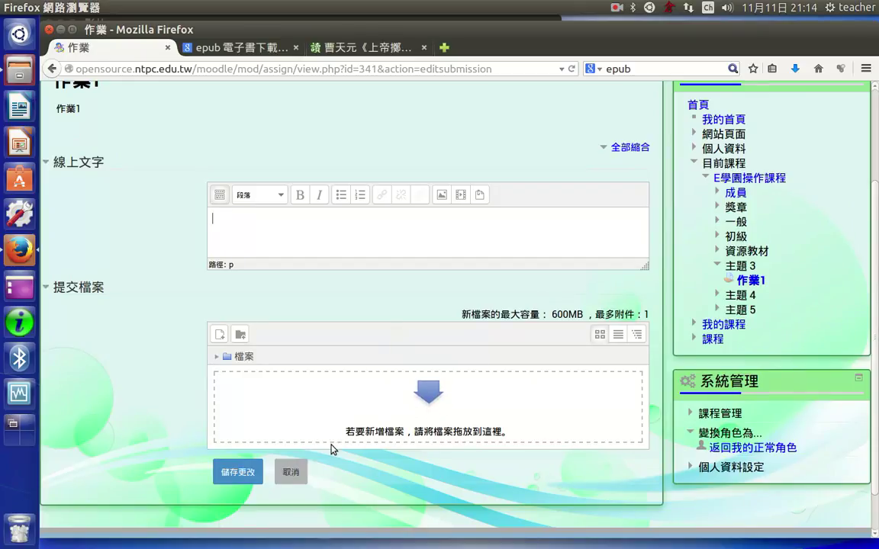
pyautogui.click(617, 7)
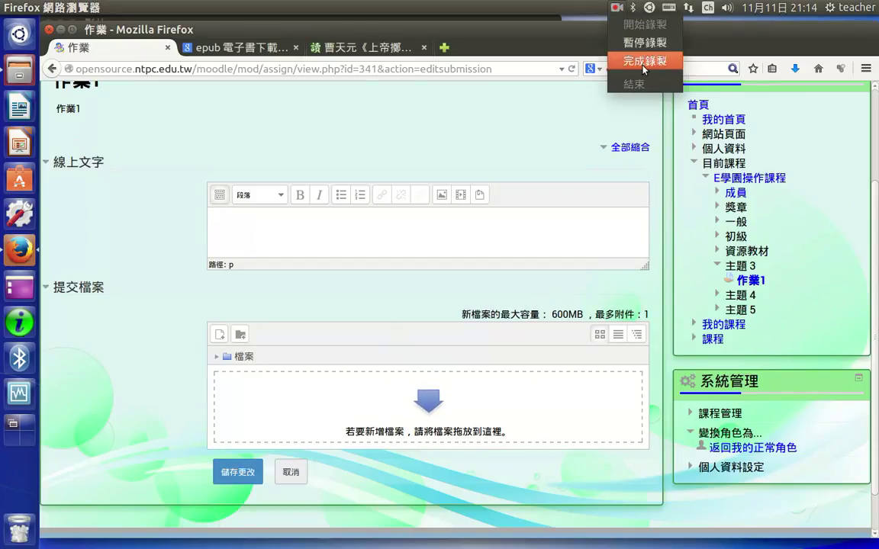